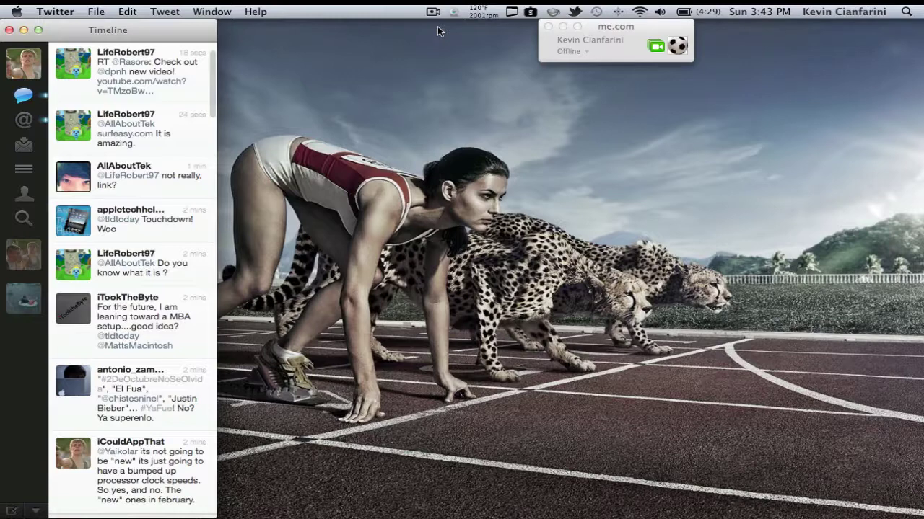
Bring Safari up from the Dock and look over the Bookmarks menu commands
mouse_move(378, 516)
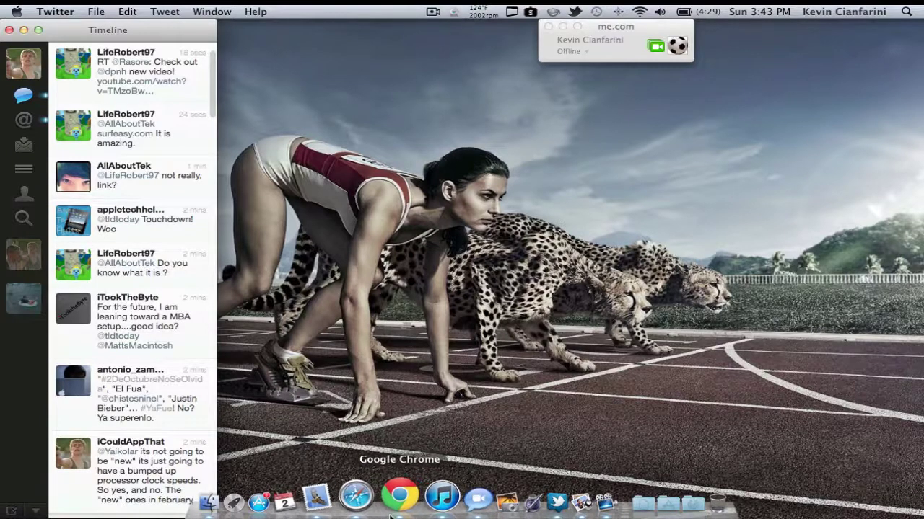
click(370, 505)
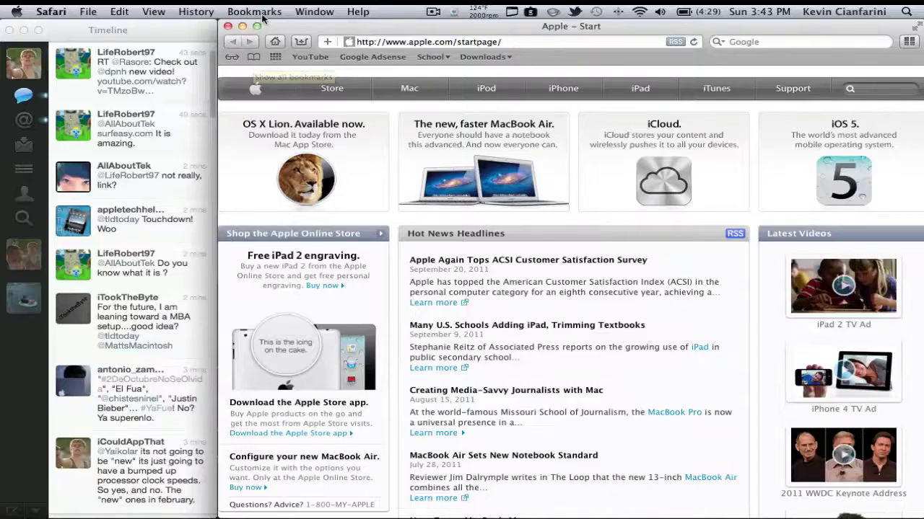
click(254, 11)
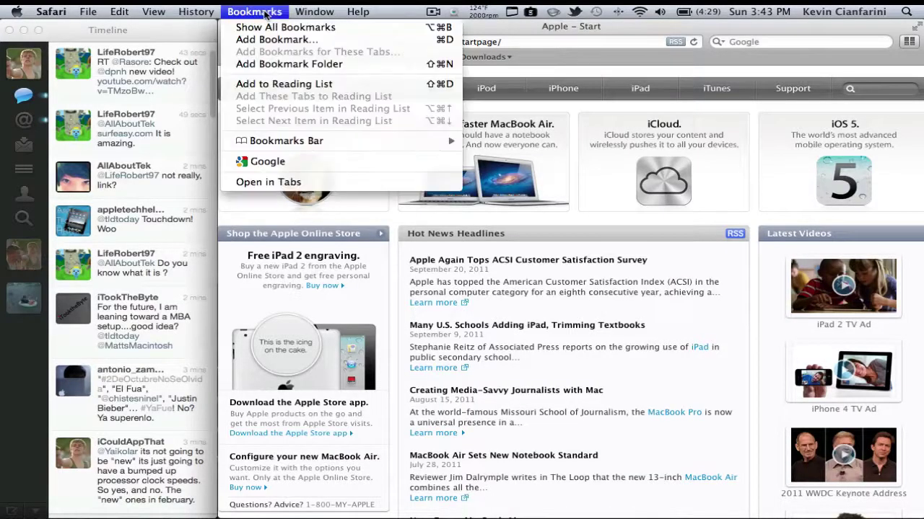
click(254, 11)
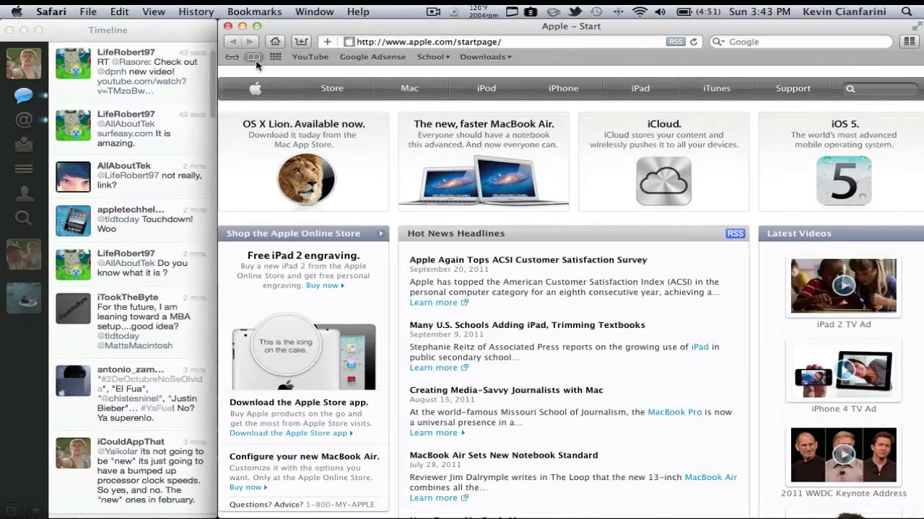
click(253, 57)
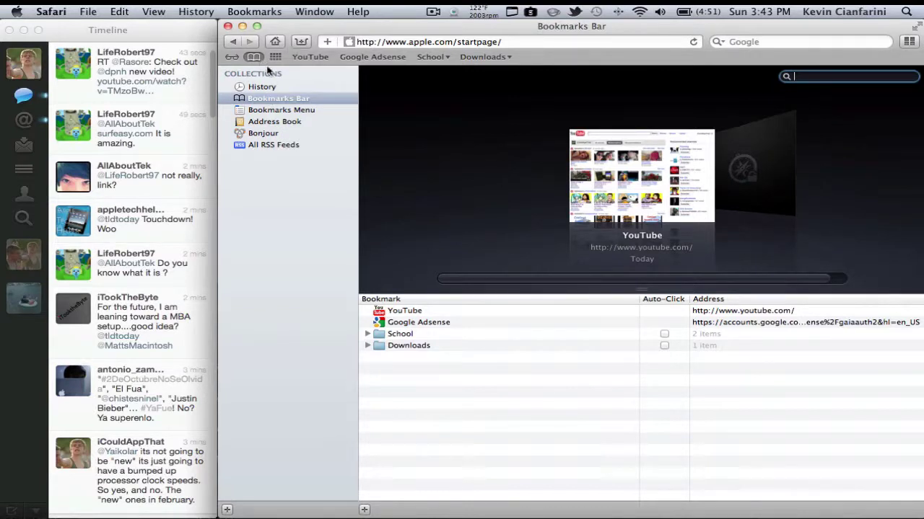
click(290, 111)
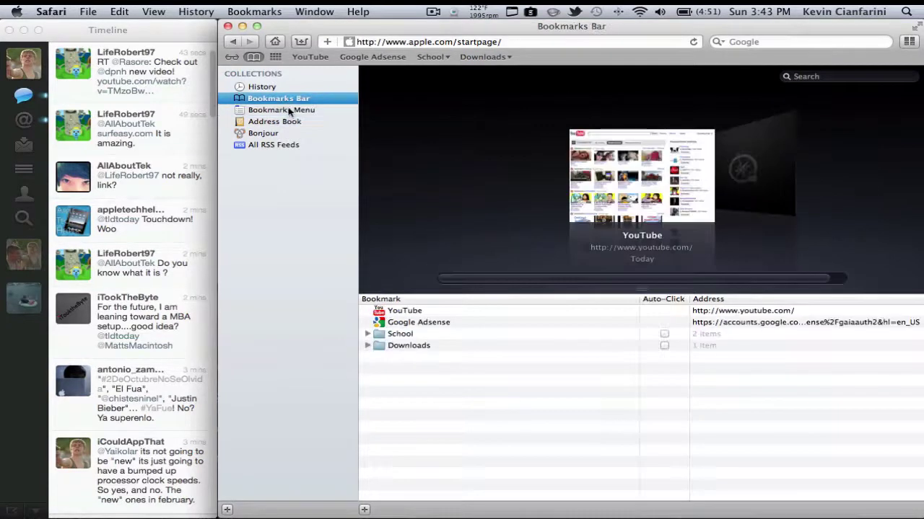
click(291, 111)
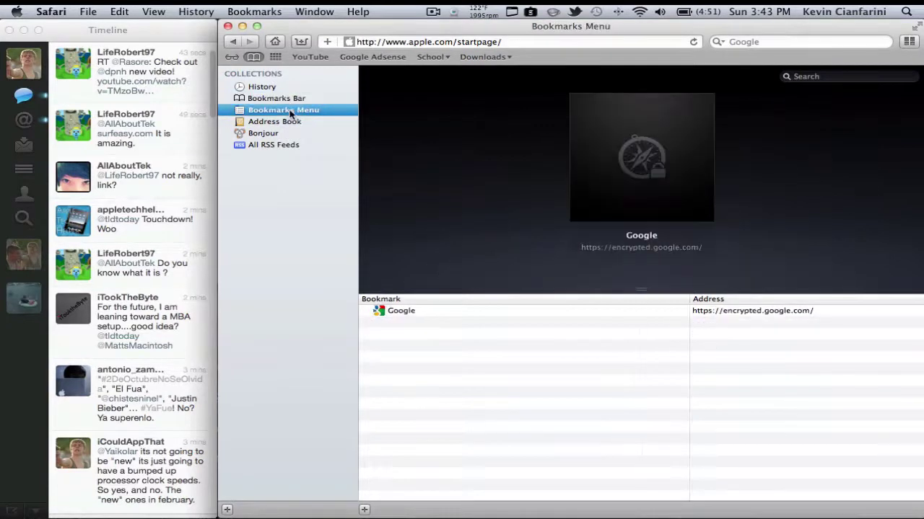
click(292, 101)
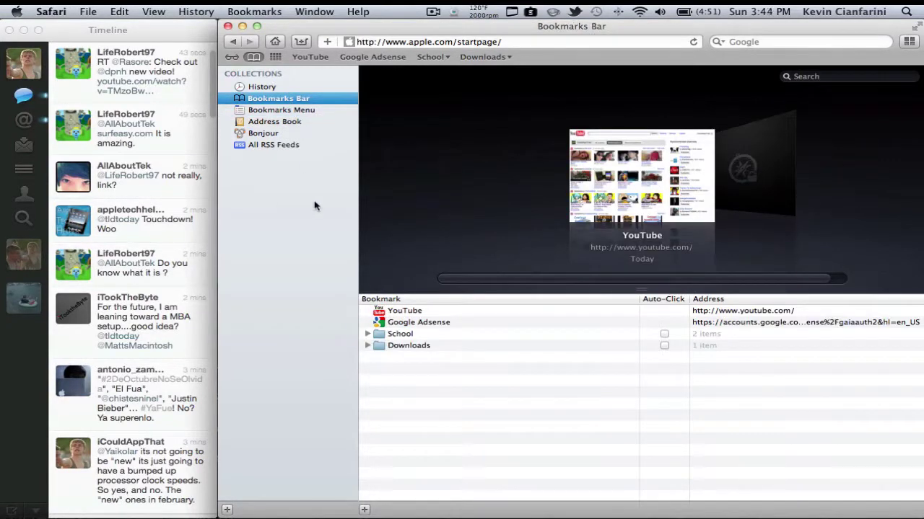
scroll(134, 176, up, 2)
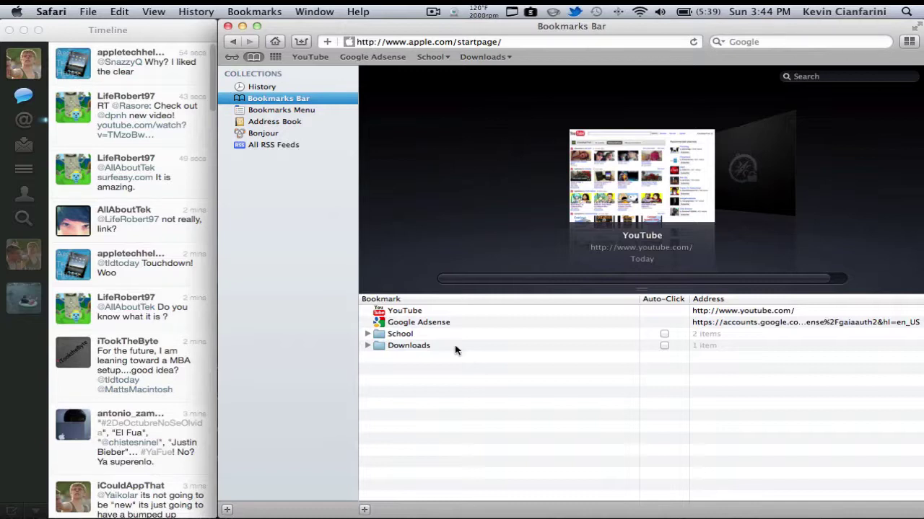
Load google.com, correcting the mistyped 'google.clm' address
click(589, 46)
text(google)
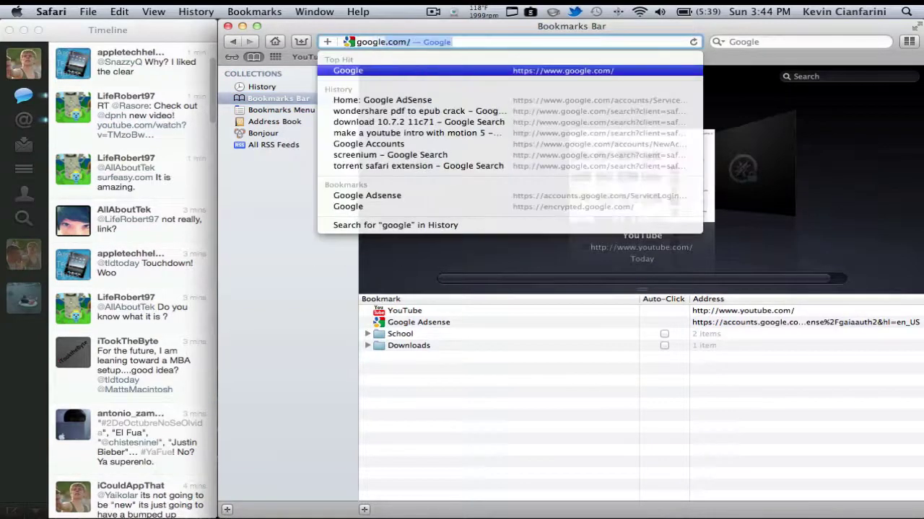
text(.clm)
key(Return)
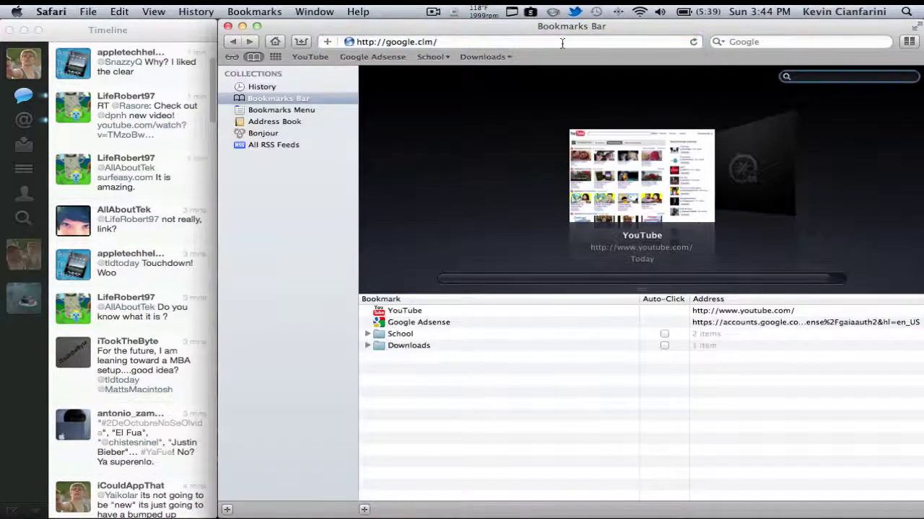
click(562, 43)
text(google.com)
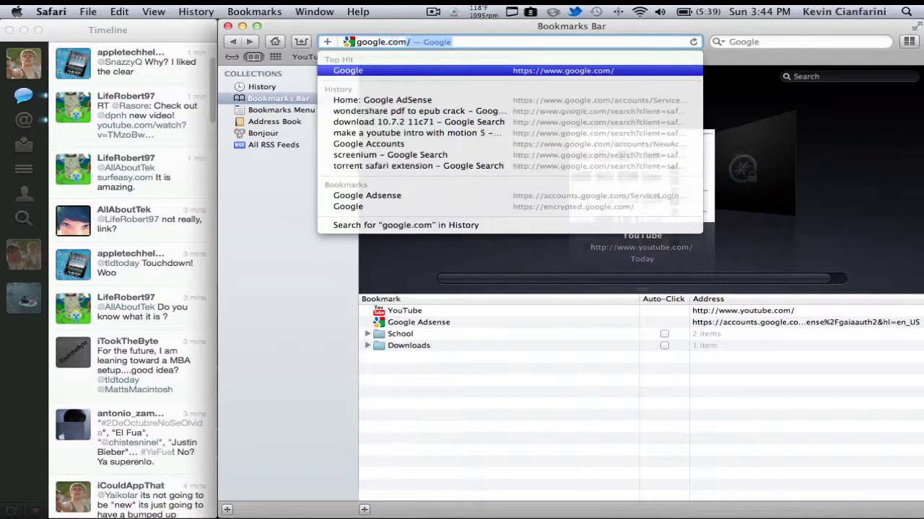
key(Return)
Add the Google page to the end of the bookmarks bar, named 'Google'
click(419, 42)
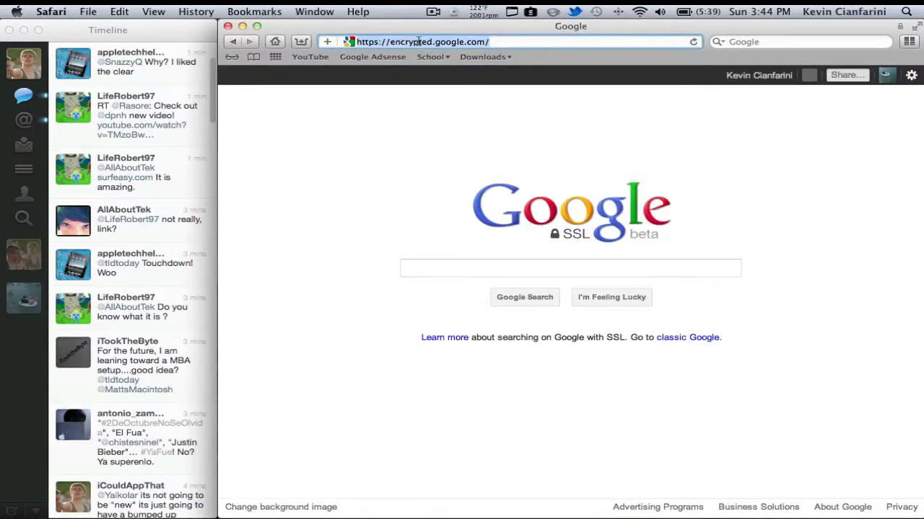
drag(418, 41, 557, 58)
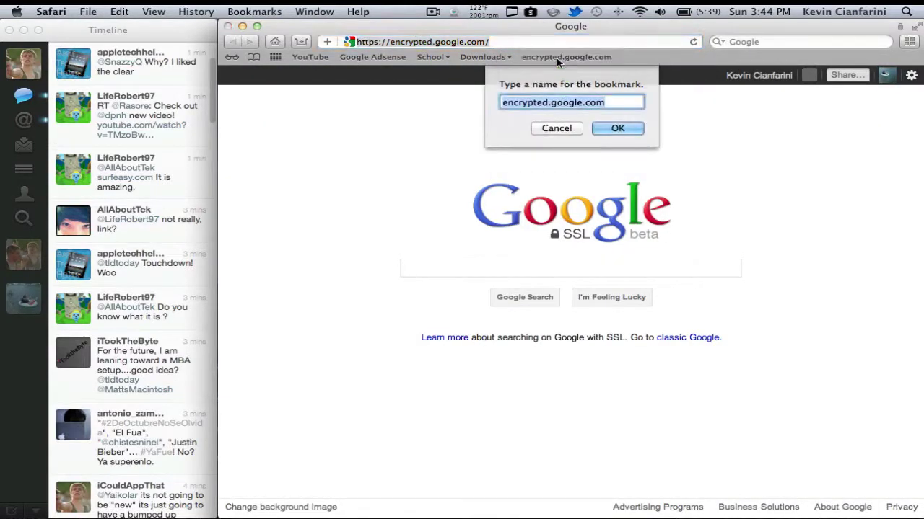
text(Google)
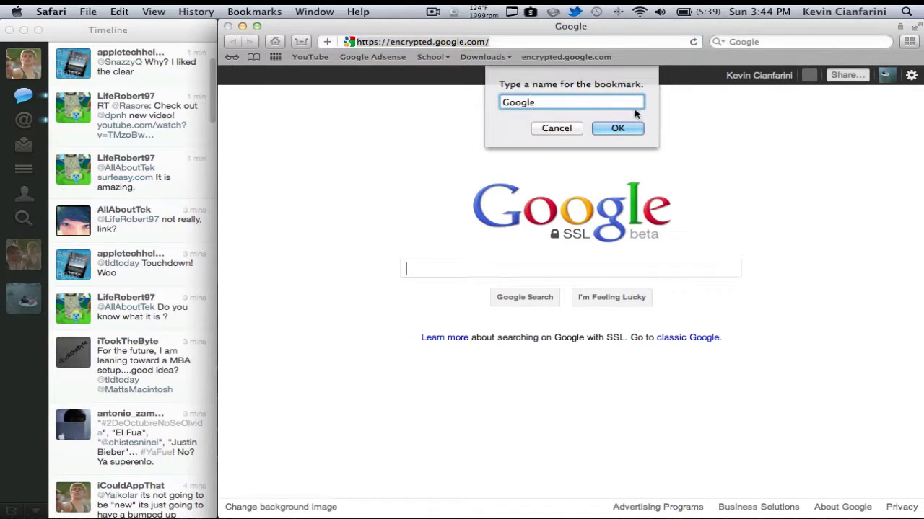
click(617, 129)
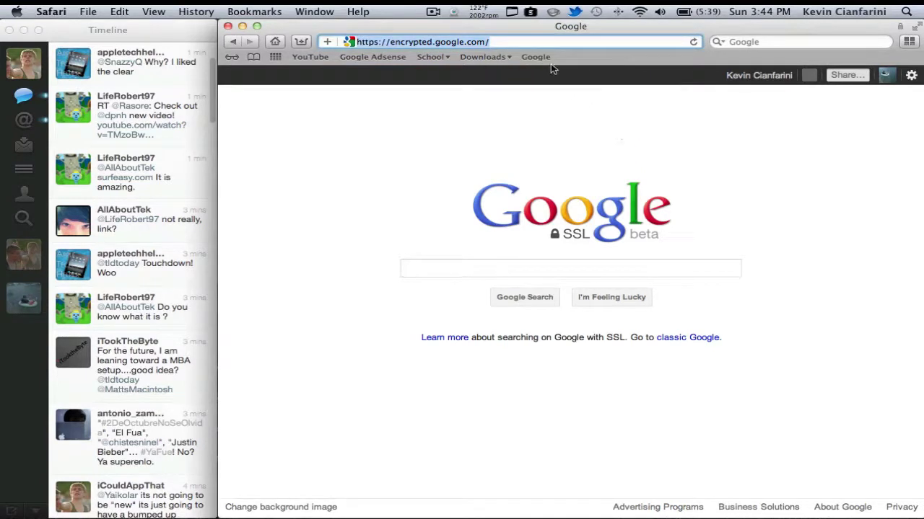
In the bookmarks library, move Google up below Google Adsense and collapse School
click(251, 57)
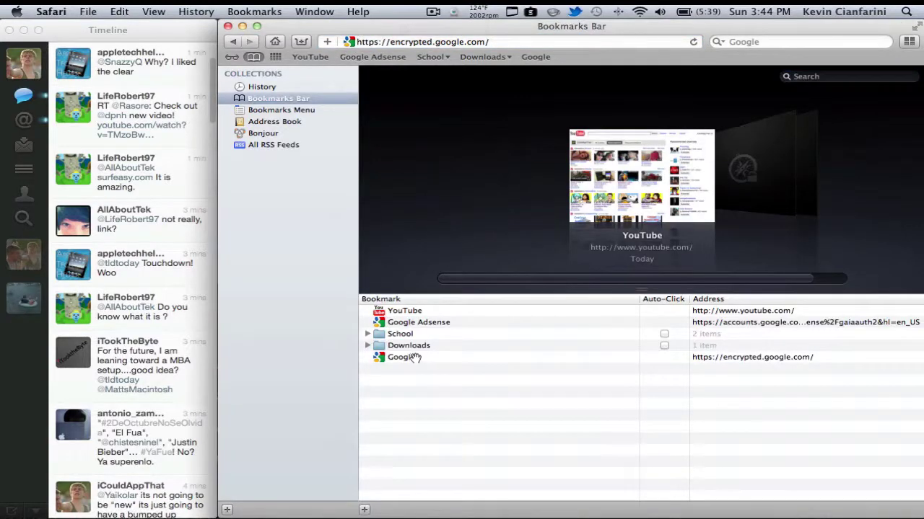
drag(414, 357, 383, 333)
click(368, 345)
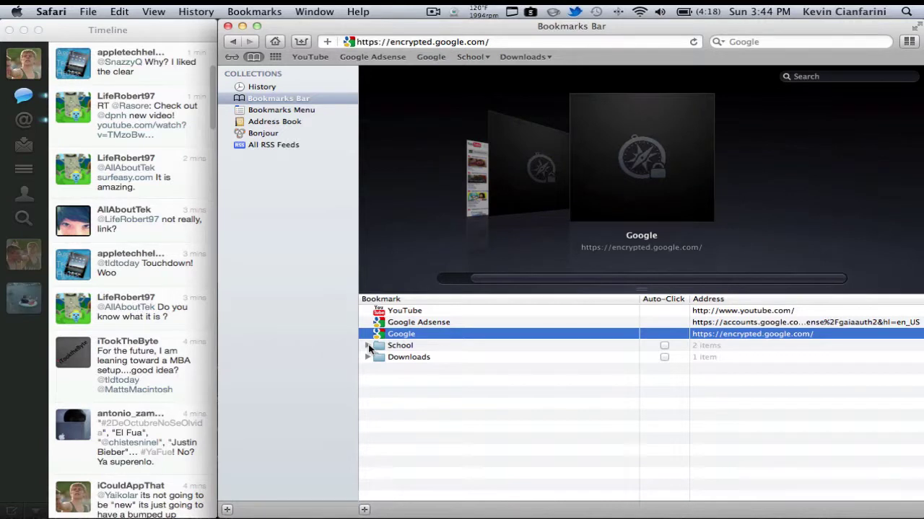
Create a new bookmarks-bar folder named 'Searching' and collapse it
click(365, 511)
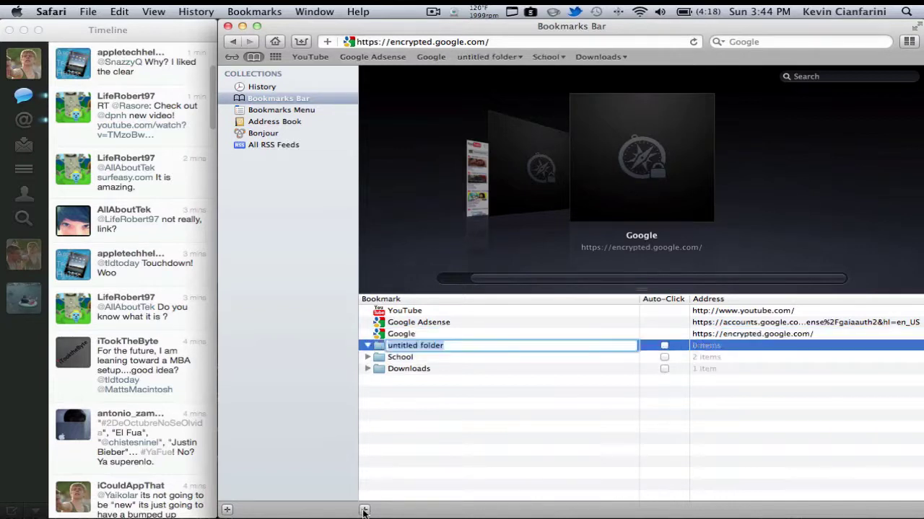
text(Searching)
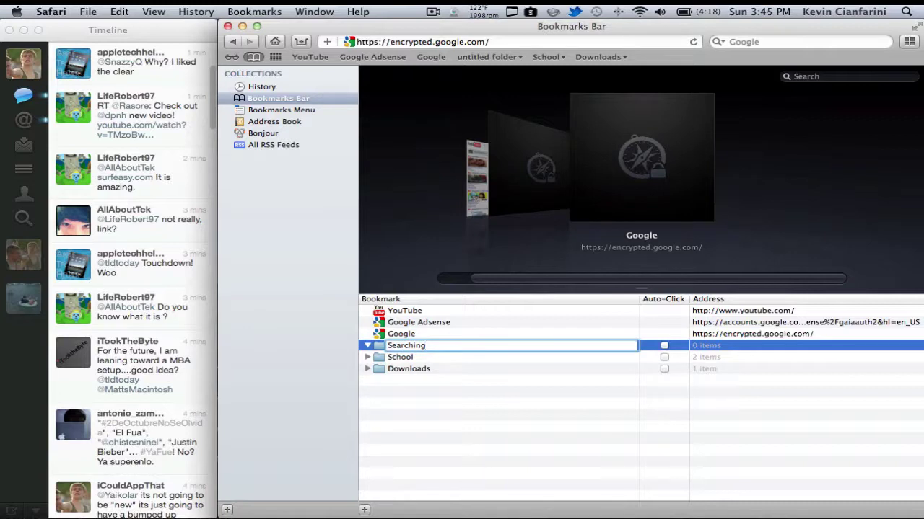
key(Return)
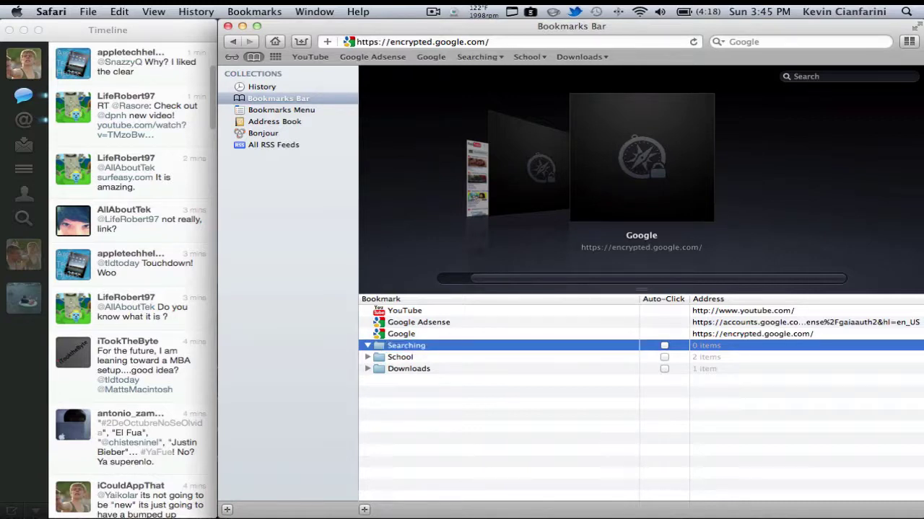
click(368, 346)
Expand the School and Downloads folders to view their bookmarks, then collapse them
click(367, 358)
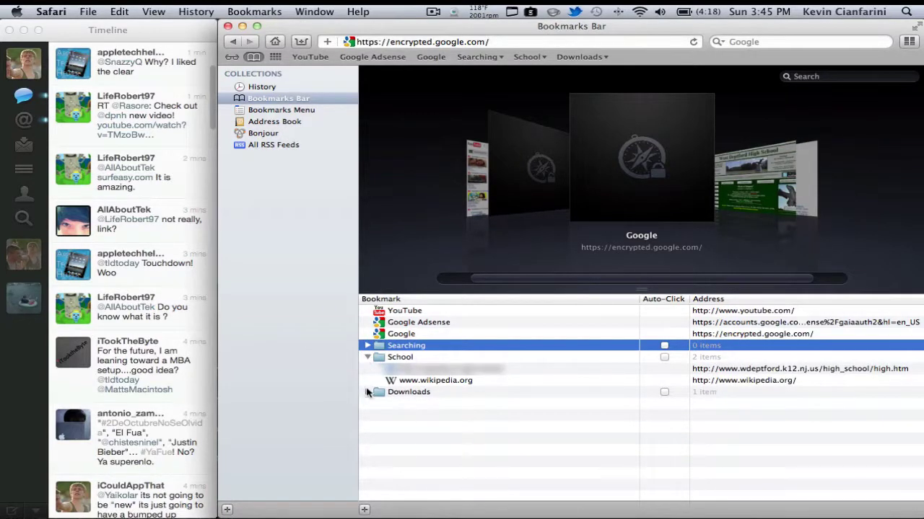
click(367, 392)
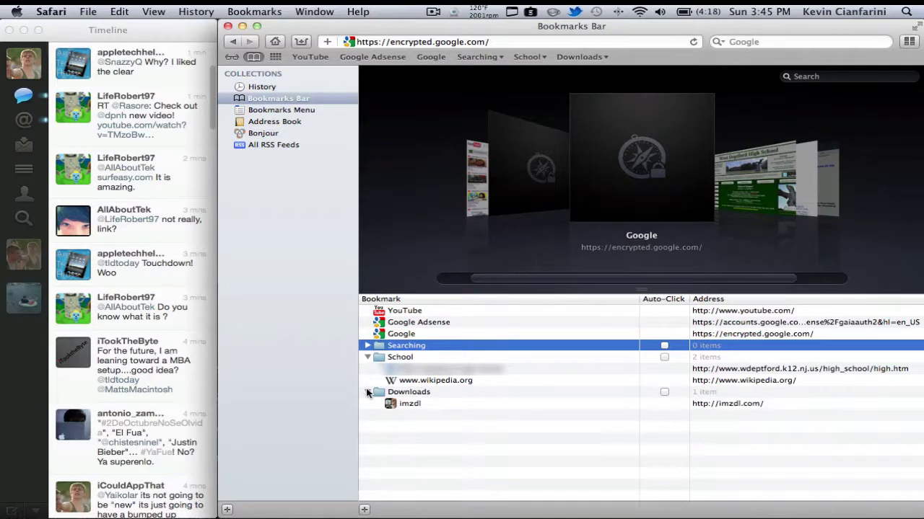
click(368, 392)
click(367, 358)
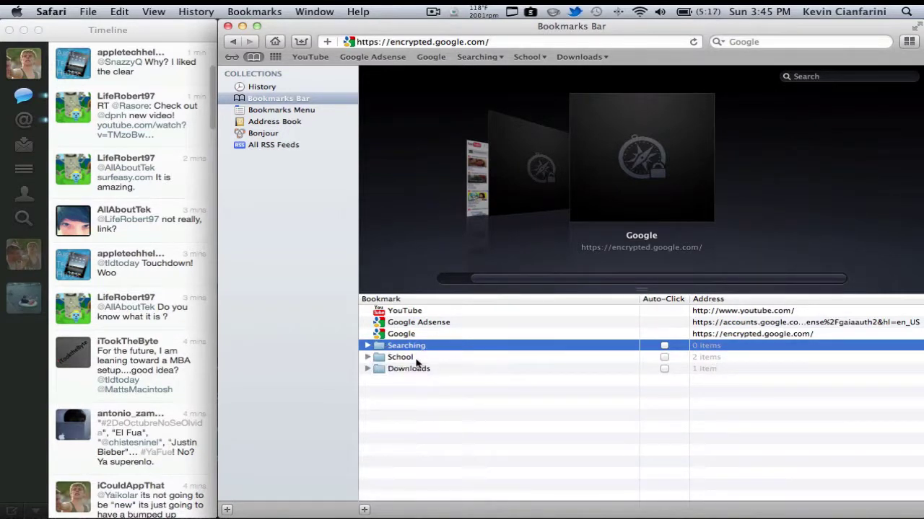
Move the Google bookmark into the Searching folder and collapse it
click(415, 335)
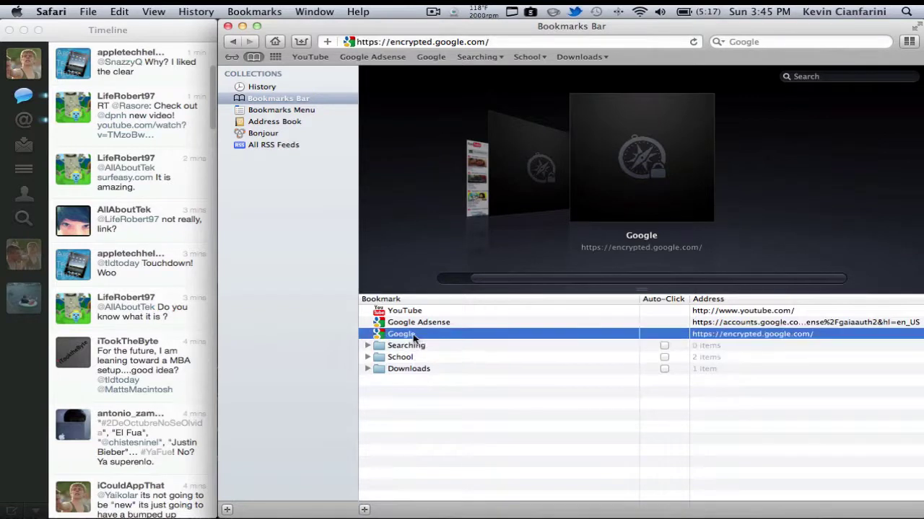
mouse_move(415, 338)
mouse_down()
mouse_move(404, 339)
mouse_move(408, 352)
mouse_up()
click(368, 336)
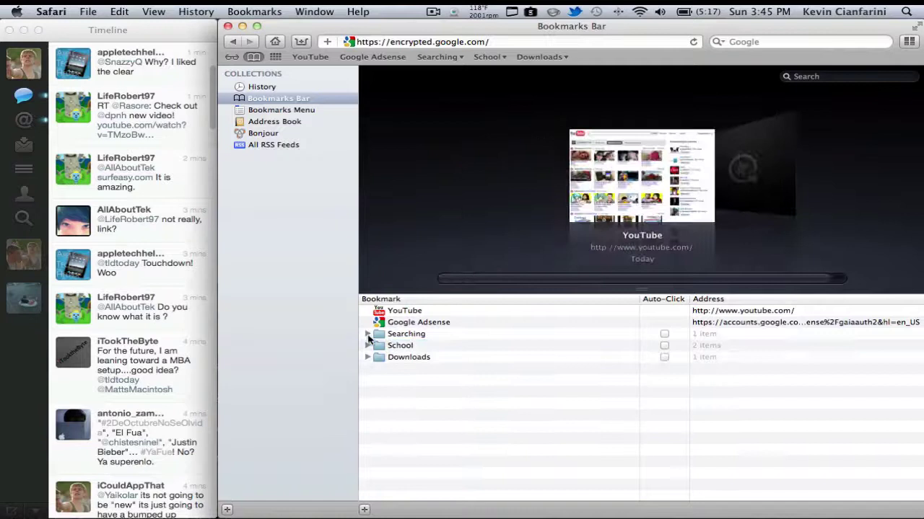
Check the Searching, School and Downloads menus on the bookmarks bar
click(456, 58)
click(455, 58)
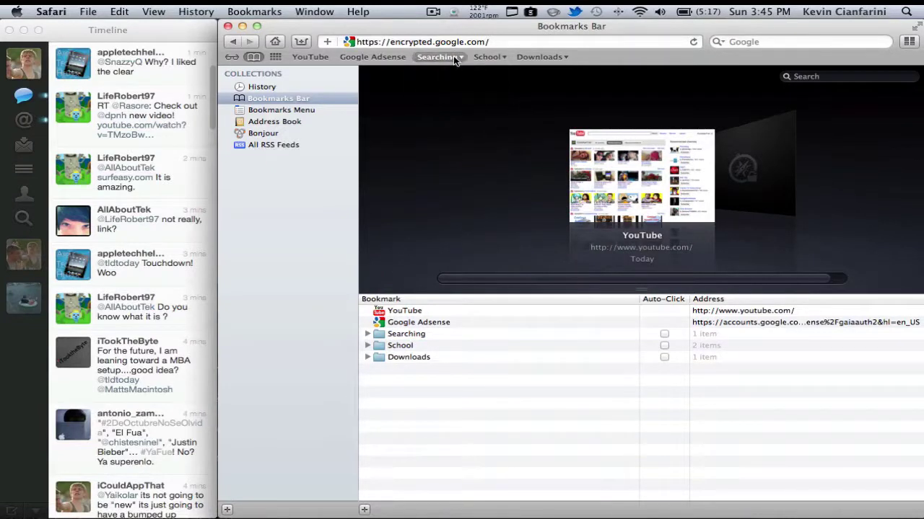
click(486, 57)
click(552, 58)
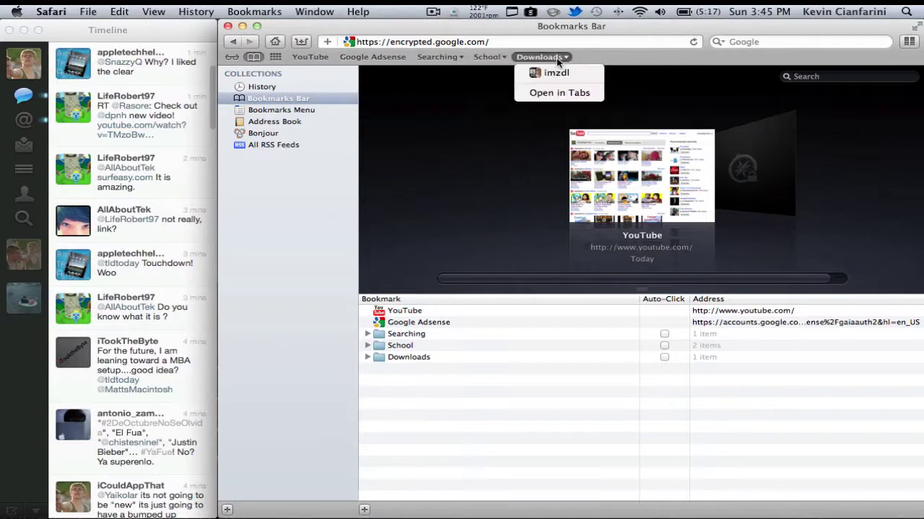
click(552, 57)
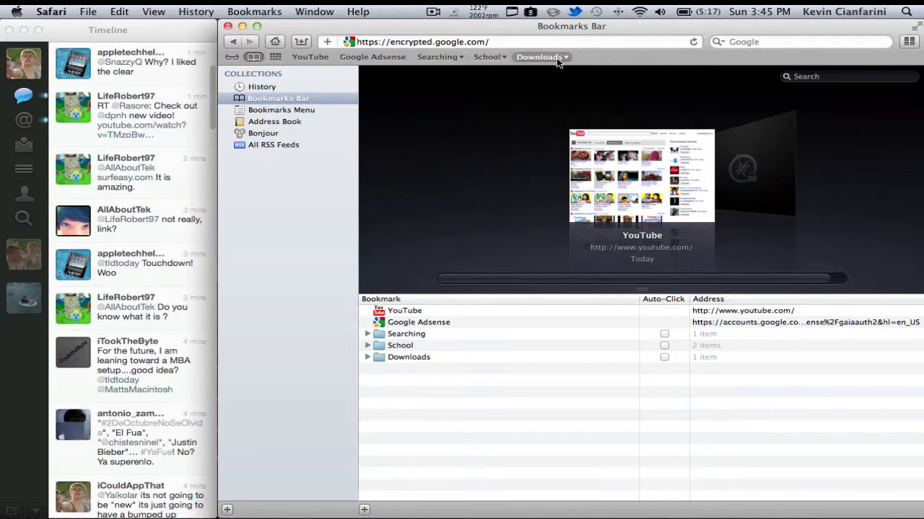
Turn on Auto-Click for School, then open its pages as tabs in a new window
click(664, 346)
click(227, 27)
click(366, 495)
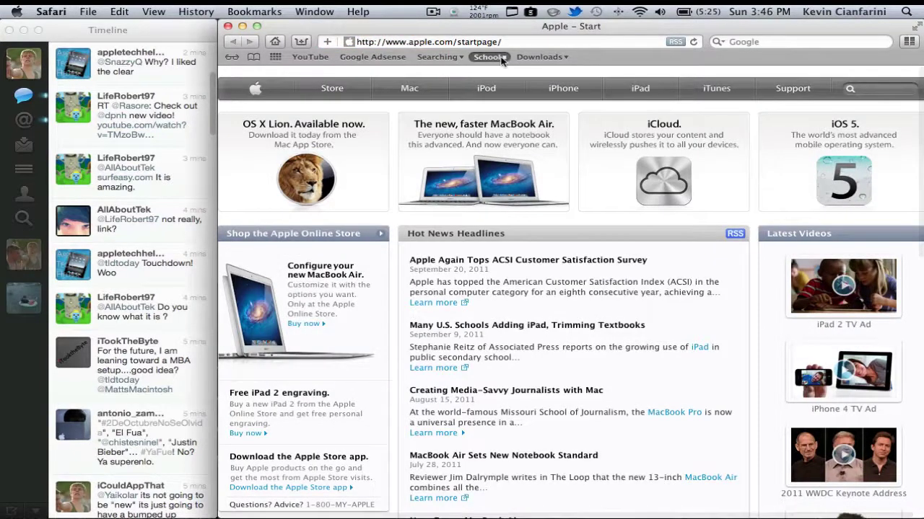
click(501, 58)
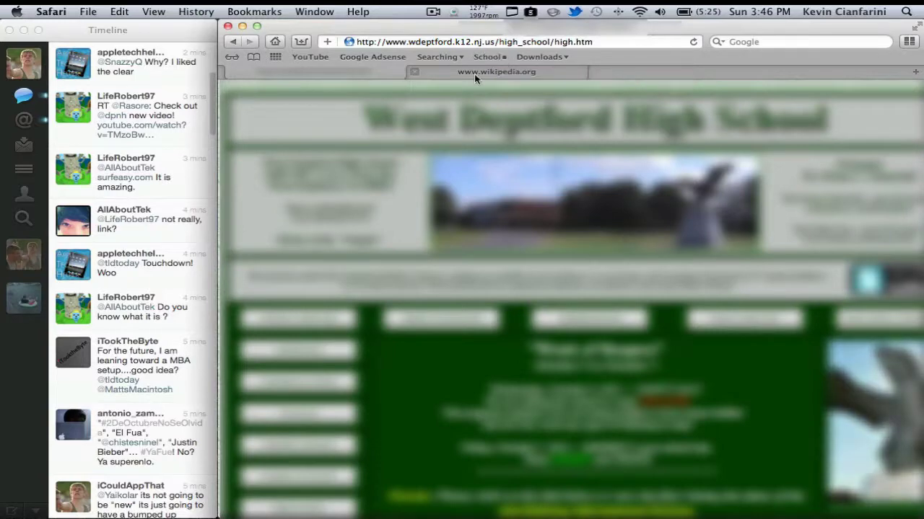
From the Wikipedia tab, untick School's Auto-Click and show the Bookmarks Menu collection
click(474, 73)
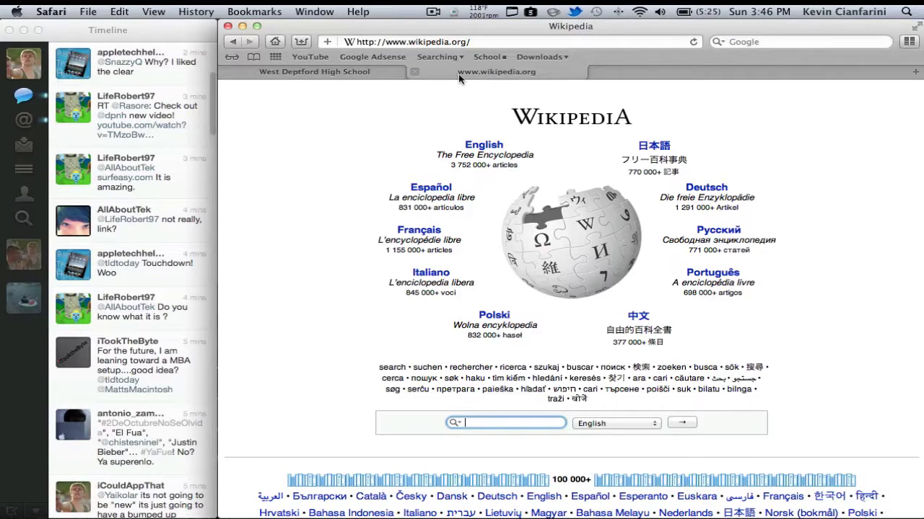
click(250, 57)
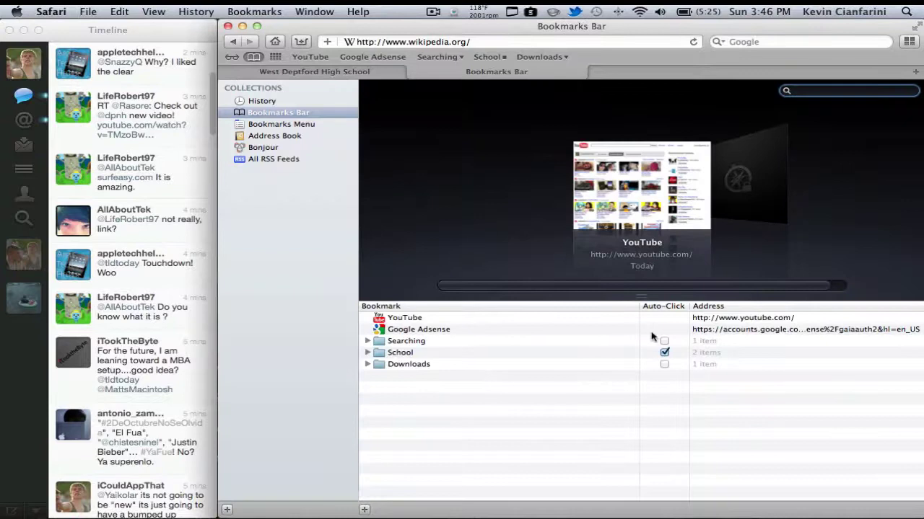
click(664, 351)
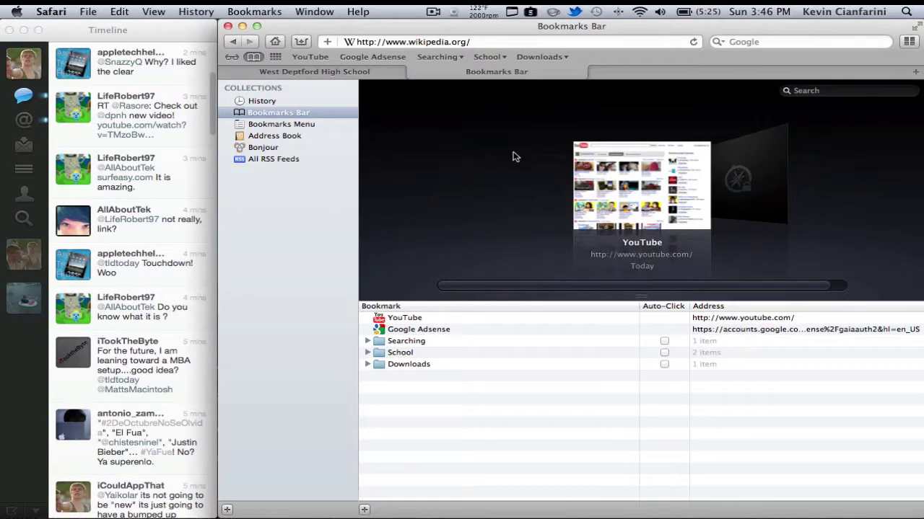
click(488, 57)
click(500, 65)
click(308, 126)
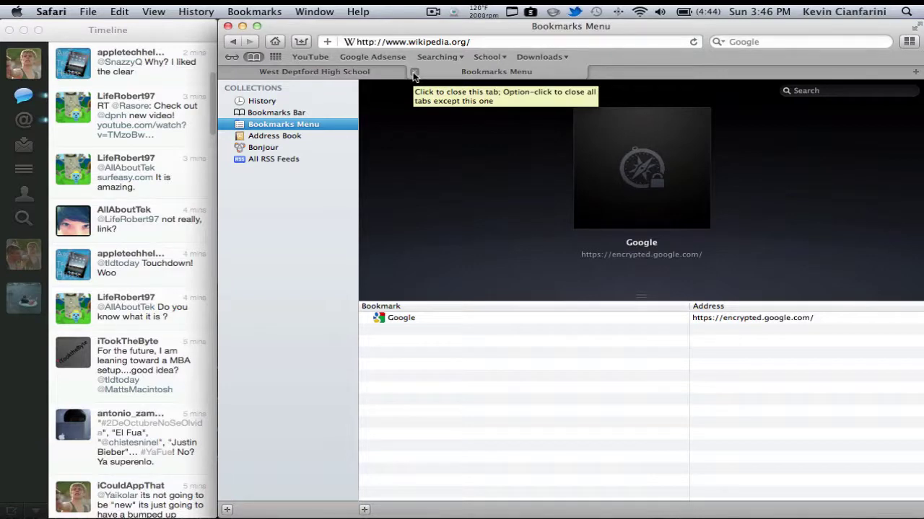
Bookmark the Wikipedia page in the Bookmarks Menu and add a folder named 'School'
click(474, 43)
drag(474, 43, 443, 323)
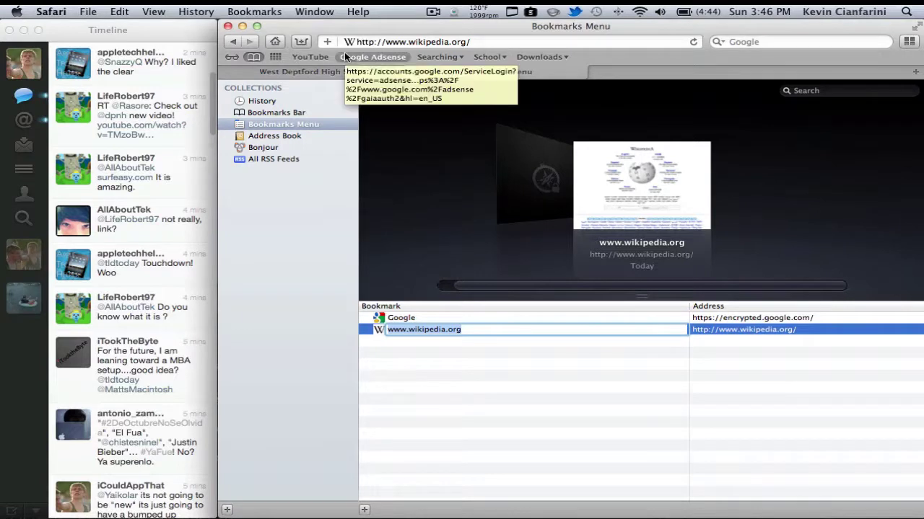
click(365, 509)
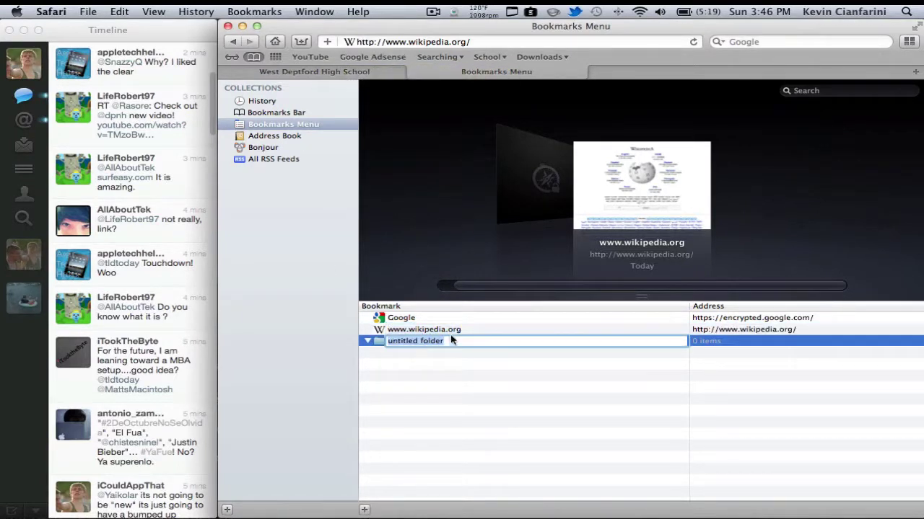
text(School)
click(508, 380)
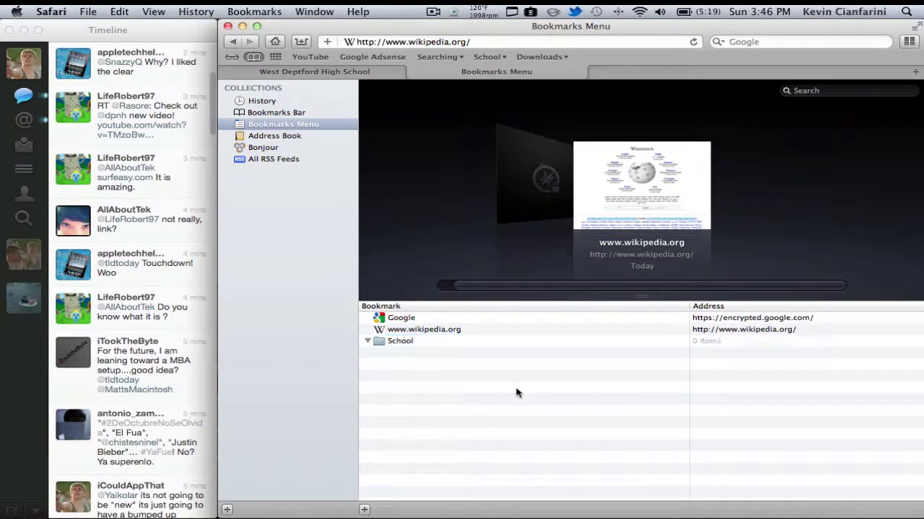
Move the Google and Wikipedia bookmarks into the School folder
click(435, 320)
key(shift+Down)
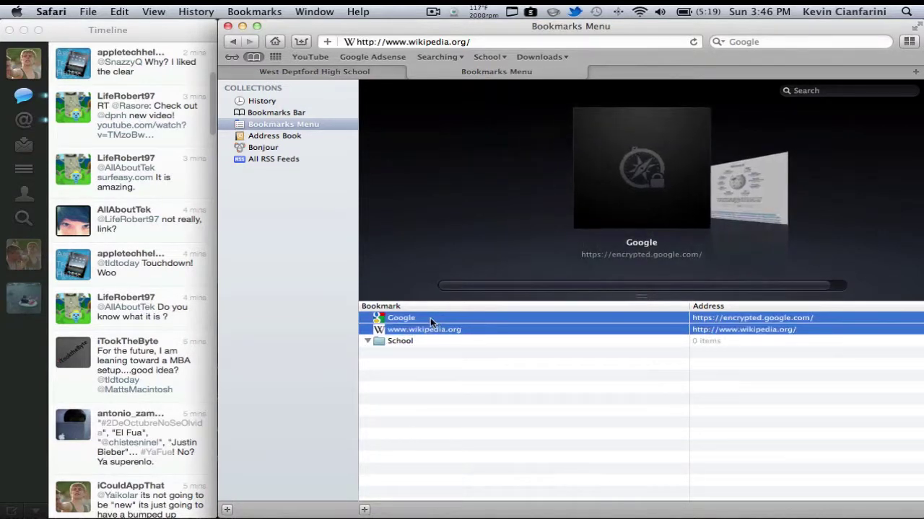
drag(434, 318, 401, 341)
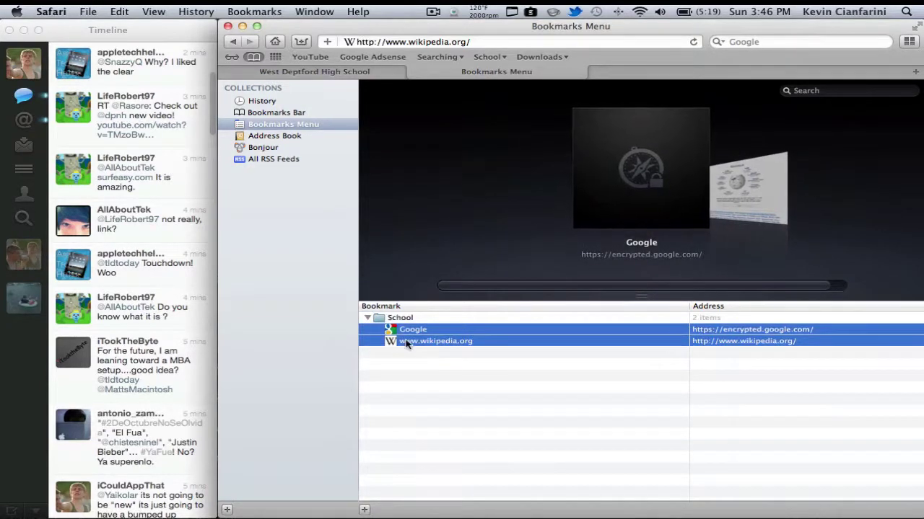
click(420, 374)
click(367, 318)
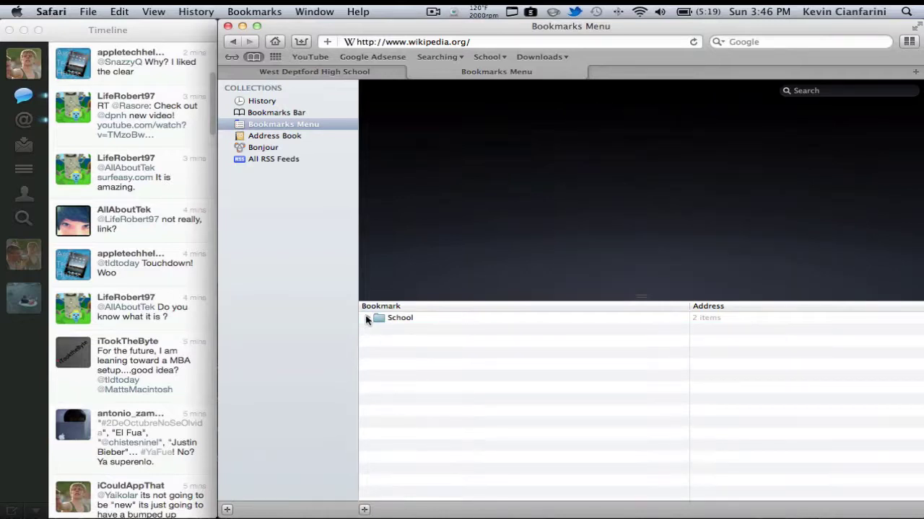